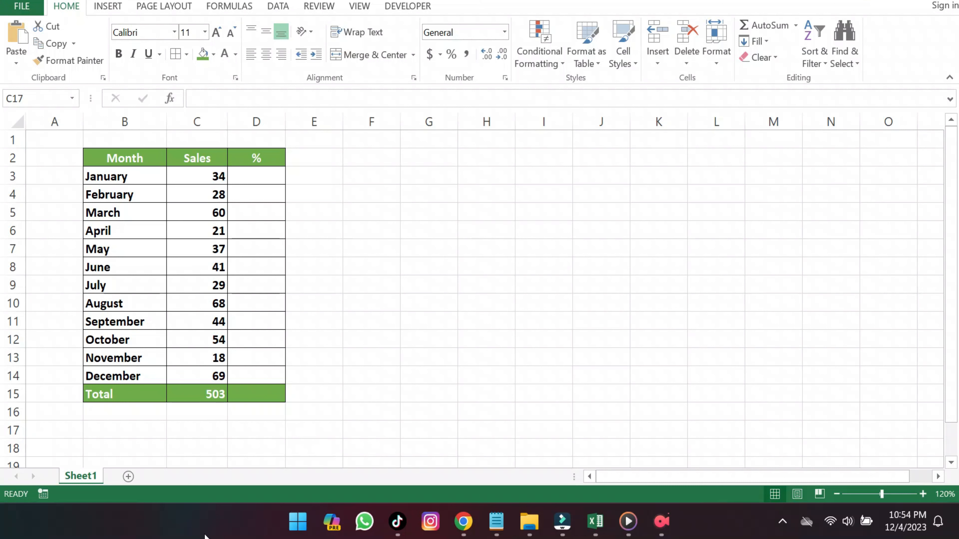
# - Enter the formula =C3/C15 in D3 to divide January's sales by the total
pyautogui.click(256, 179)
pyautogui.click(256, 178)
pyautogui.write('=')
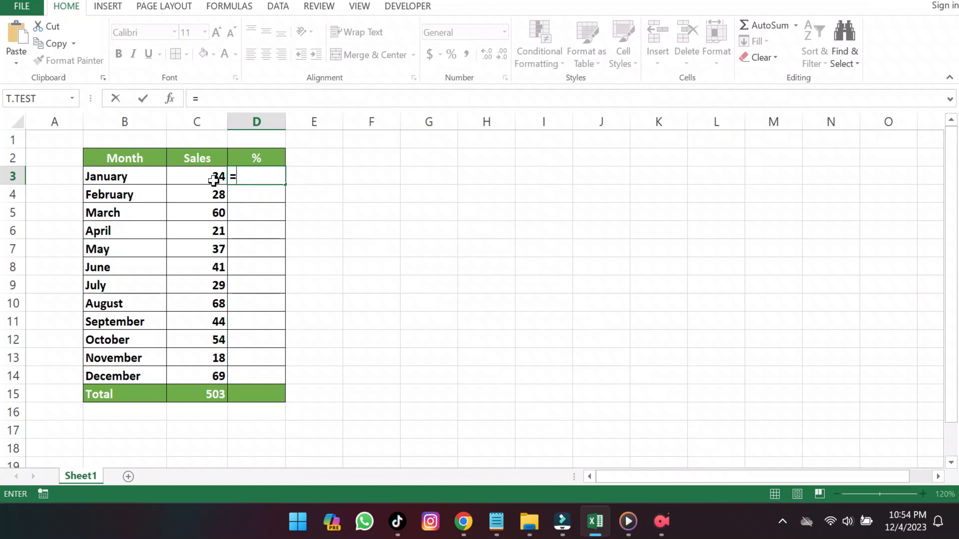
pyautogui.click(204, 177)
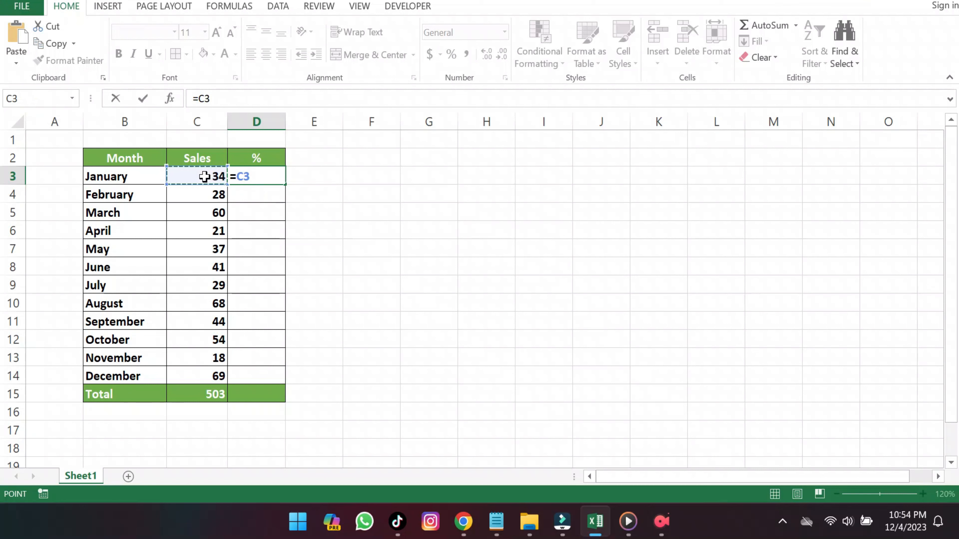
pyautogui.write('/')
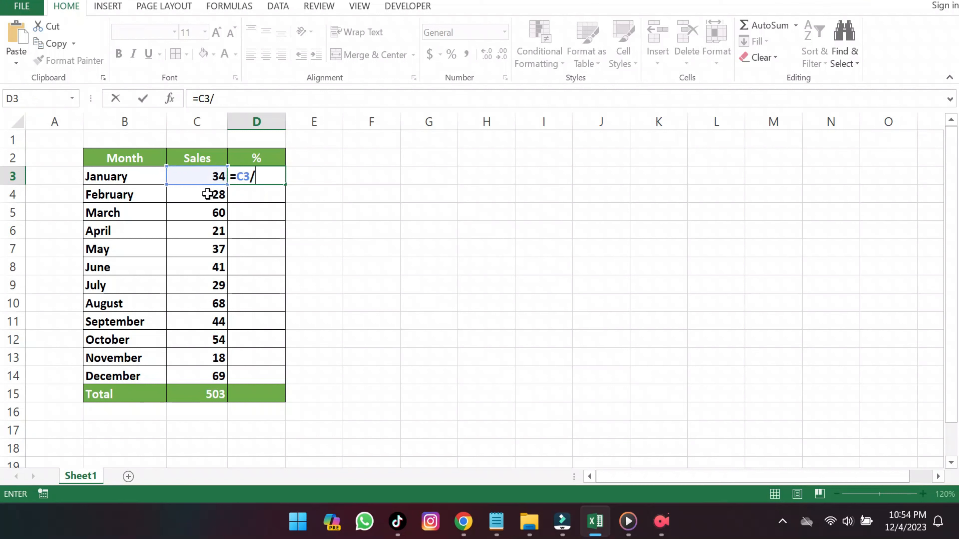
pyautogui.click(199, 395)
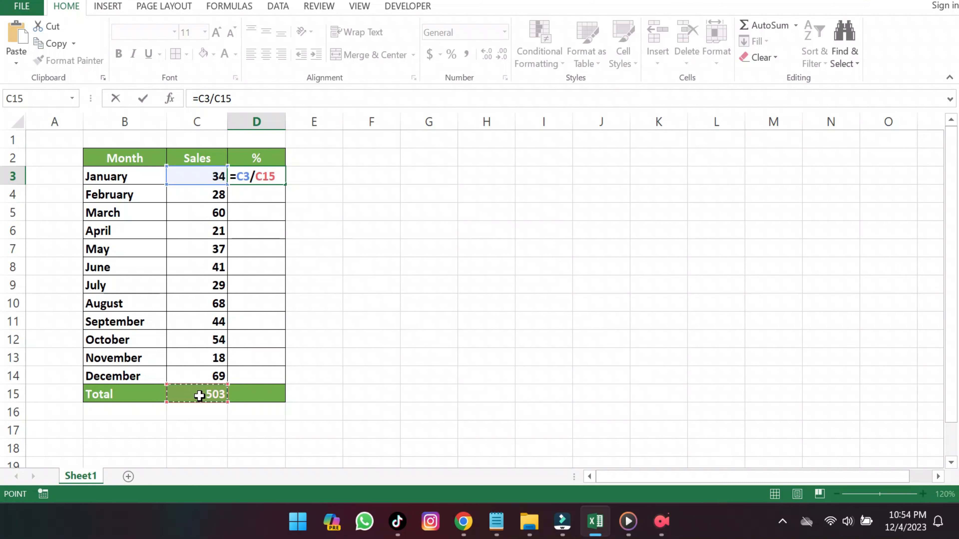
pyautogui.press('Return')
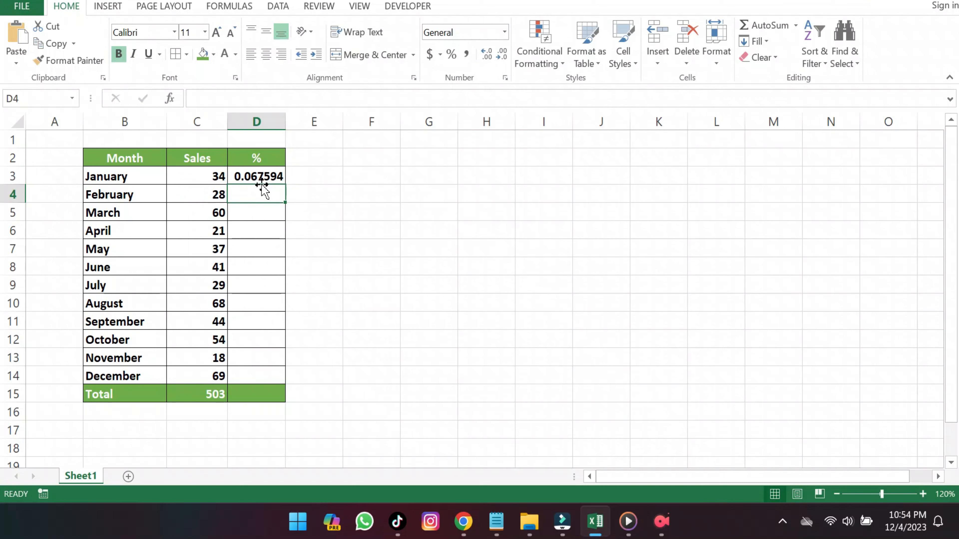
# - Format D3 as a percentage and fill its formula down the % column through D15
pyautogui.click(265, 177)
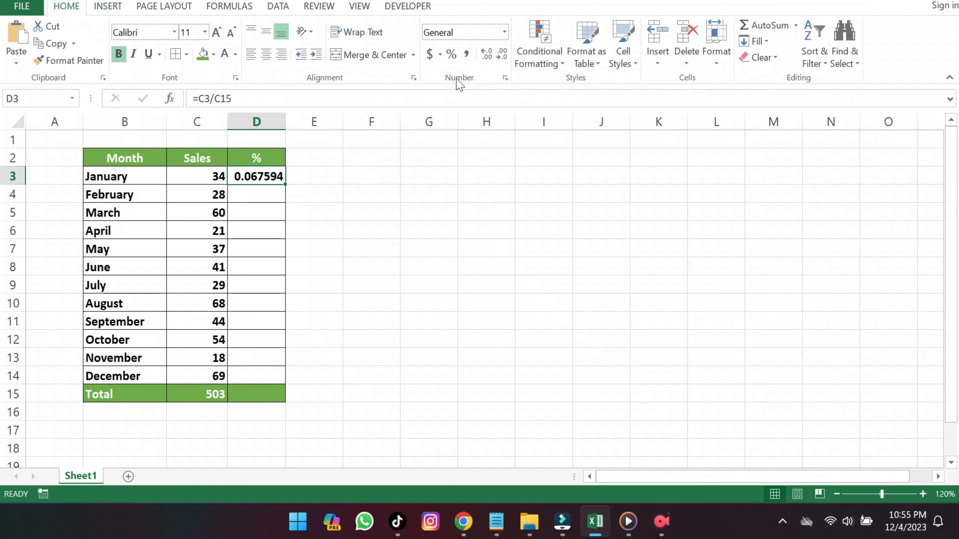
pyautogui.click(452, 55)
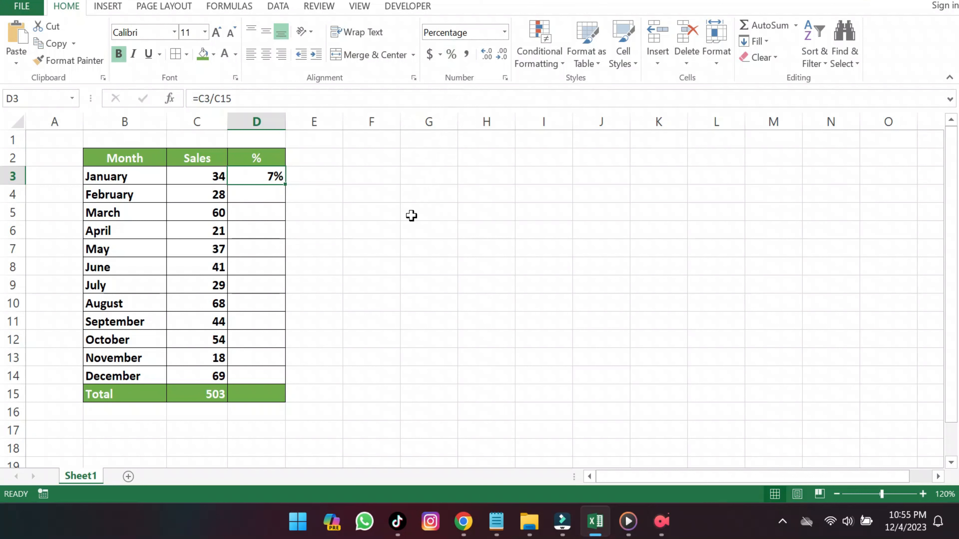
pyautogui.moveTo(285, 183); pyautogui.dragTo(282, 398)
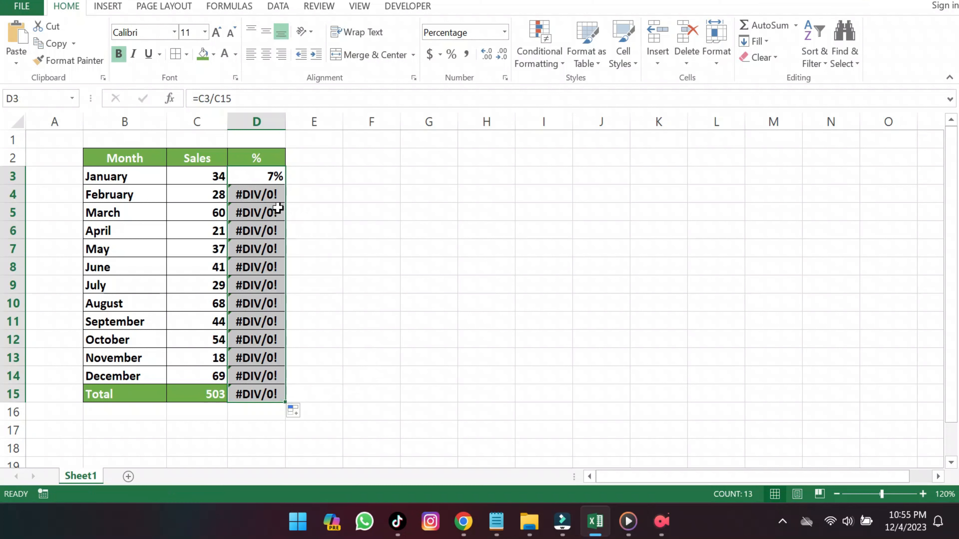
# - Examine the filled formulas in the January to May cells of the % column to see which cells they reference
pyautogui.keyDown('shift'); pyautogui.click(277, 190); pyautogui.keyUp('shift')
pyautogui.doubleClick(275, 177)
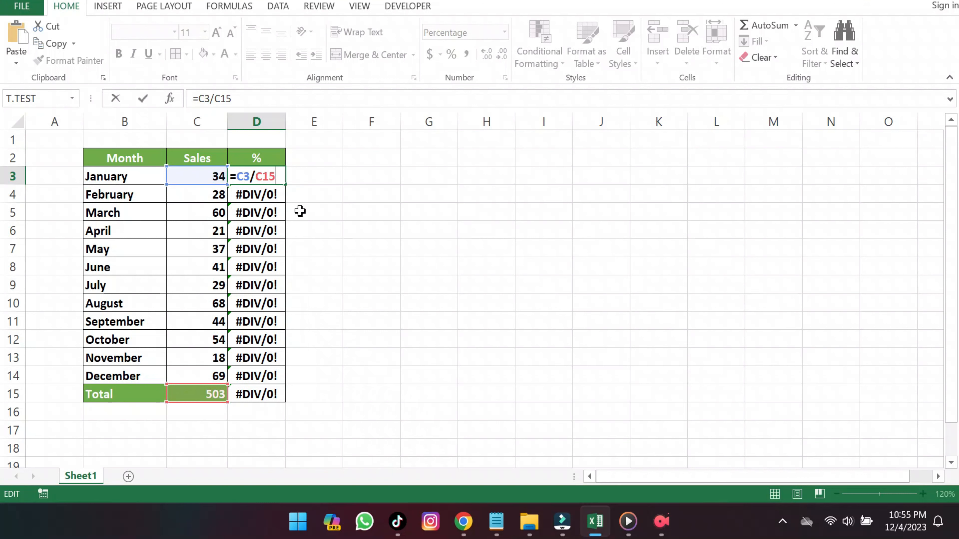
pyautogui.press('Return')
pyautogui.doubleClick(269, 197)
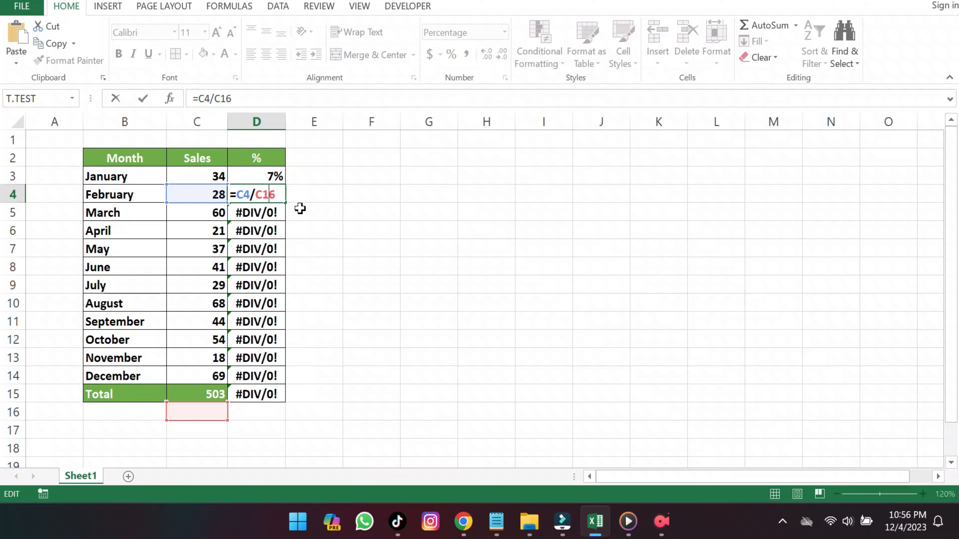
pyautogui.click(273, 216)
pyautogui.doubleClick(277, 222)
pyautogui.click(279, 231)
pyautogui.doubleClick(278, 233)
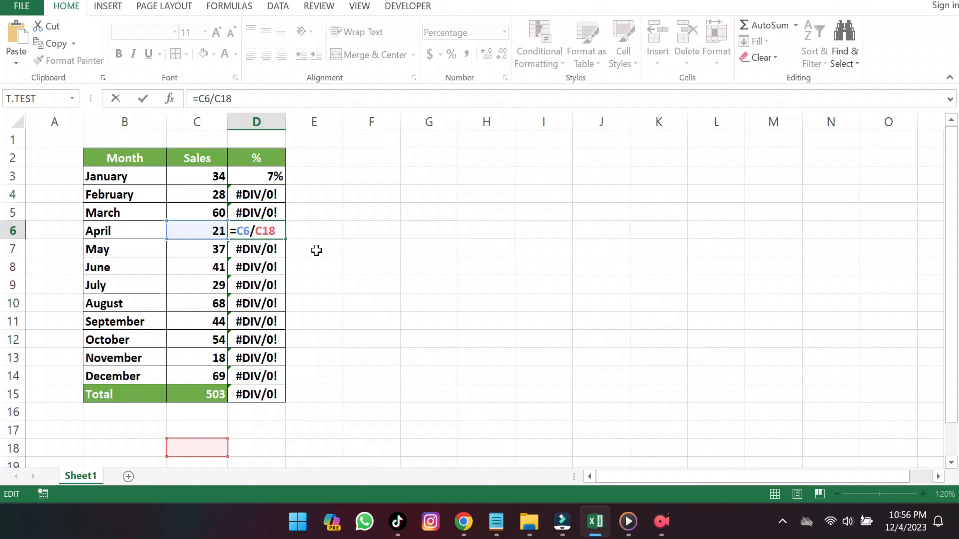
pyautogui.click(277, 250)
pyautogui.doubleClick(277, 250)
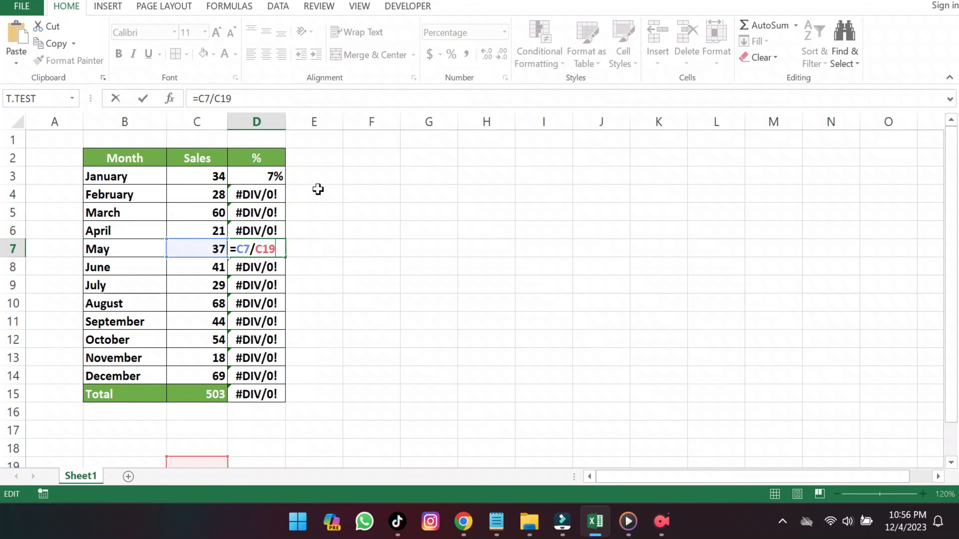
# - Make the total reference in D3 absolute so the formula reads =C3/$C$15, and fill it down through D15
pyautogui.click(268, 177)
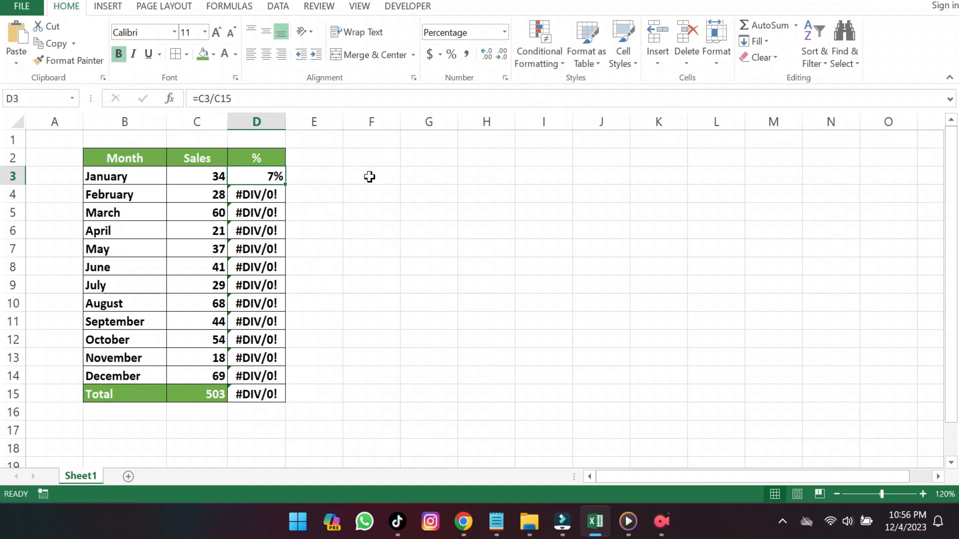
pyautogui.doubleClick(268, 176)
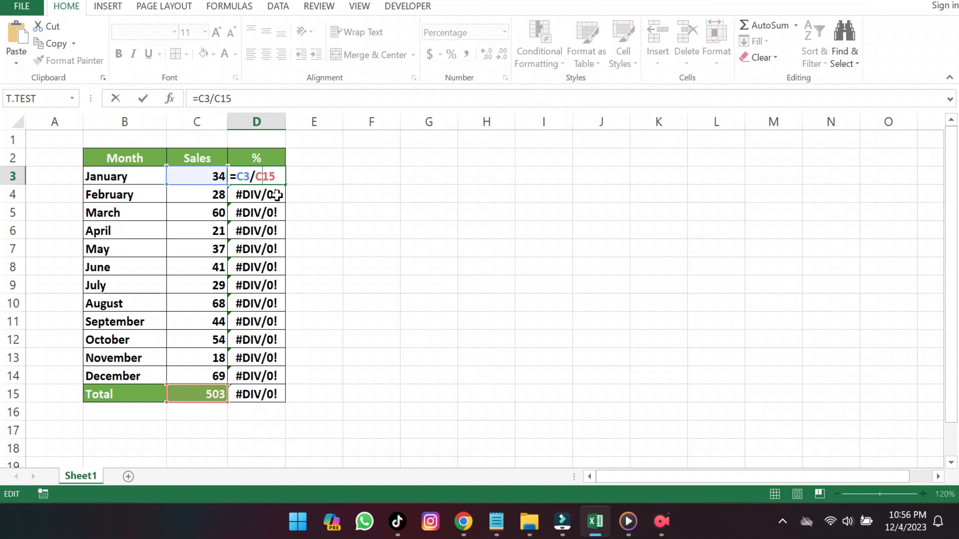
pyautogui.press('F4')
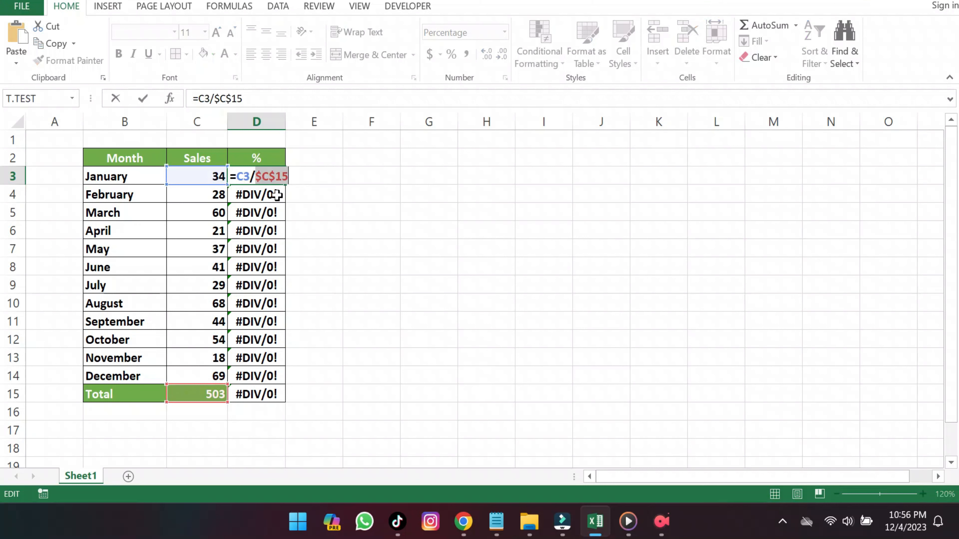
pyautogui.click(299, 182)
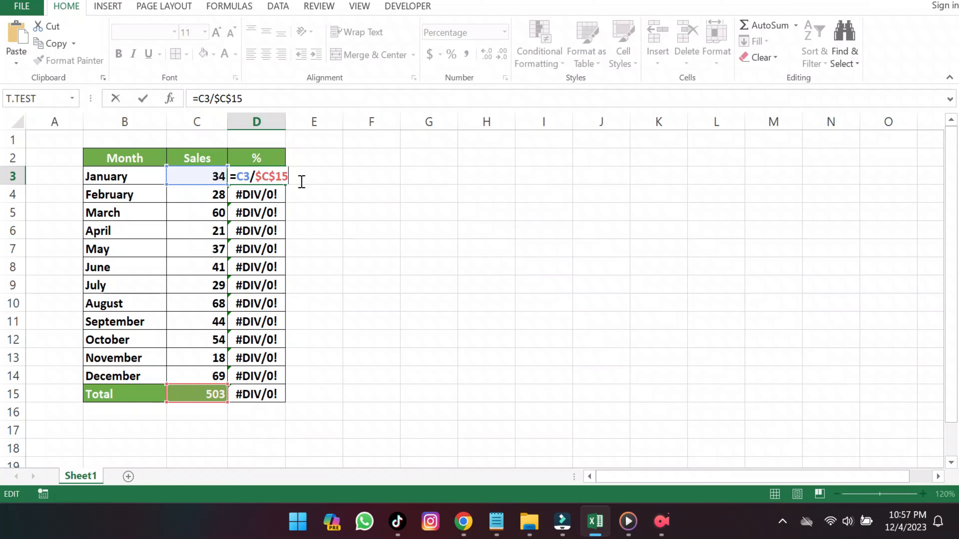
pyautogui.hotkey('ctrl', 'Return')
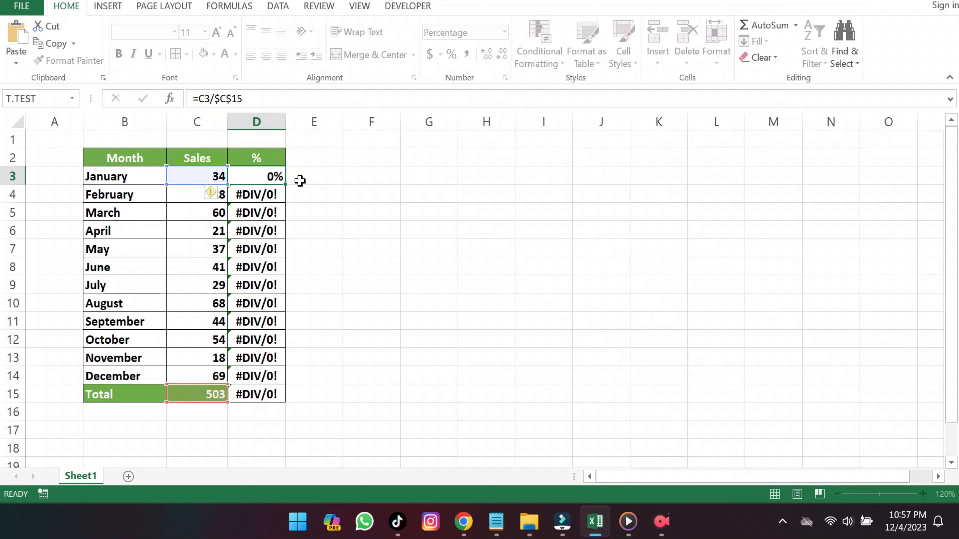
pyautogui.press('Return')
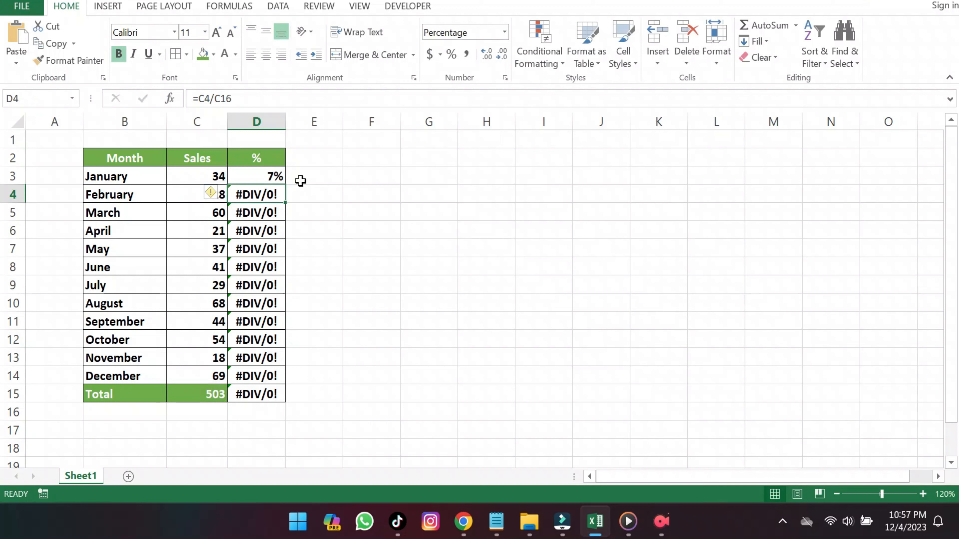
pyautogui.click(269, 171)
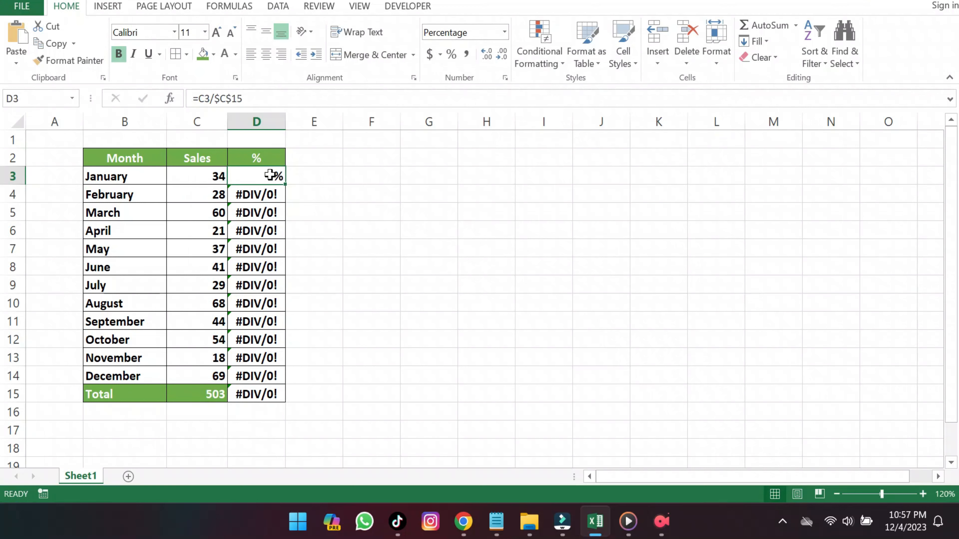
pyautogui.moveTo(286, 186); pyautogui.dragTo(286, 403)
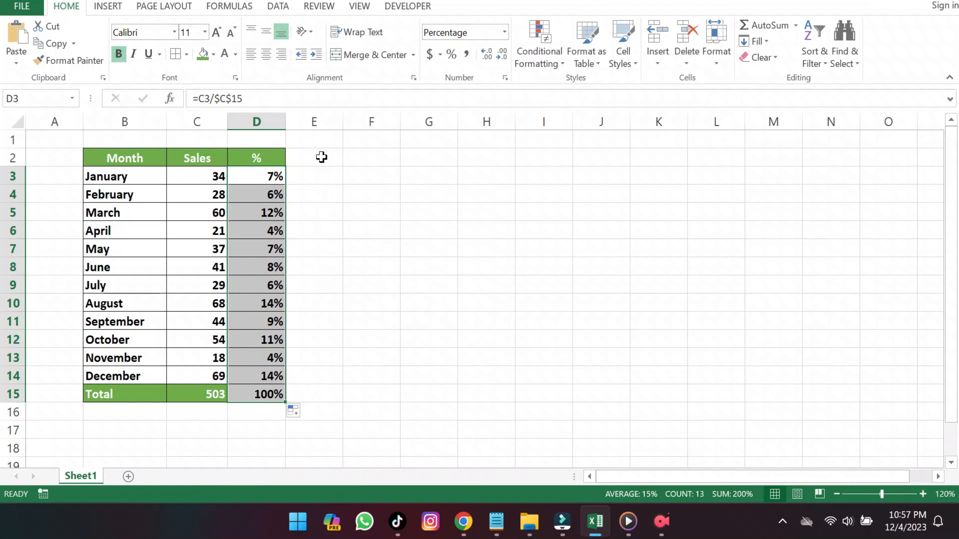
# - Inspect the cell references in the January, February and March formulas of the % column
pyautogui.click(264, 173)
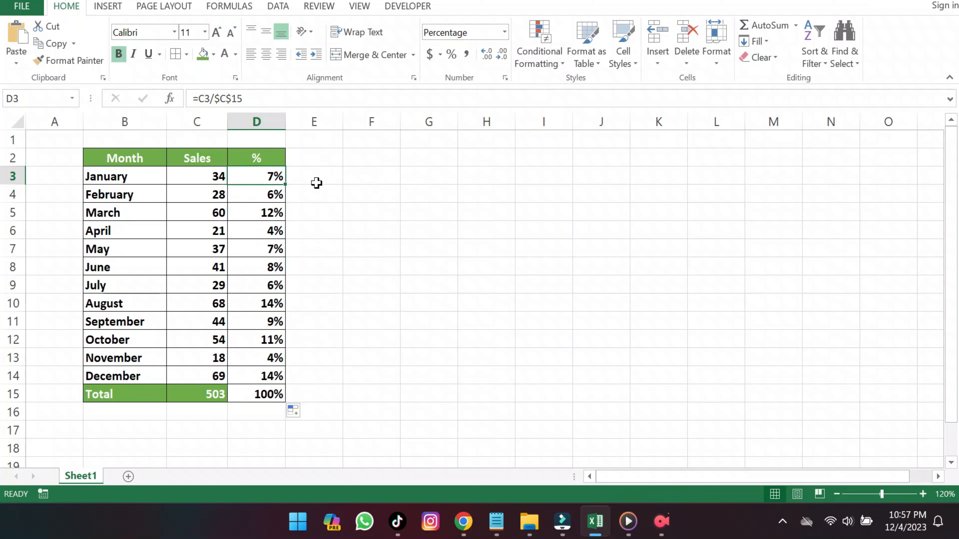
pyautogui.doubleClick(276, 175)
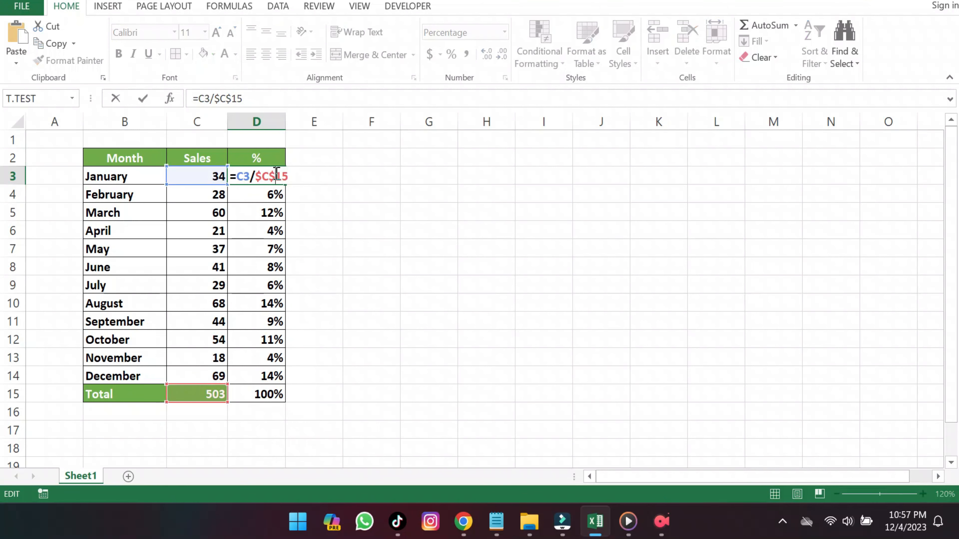
pyautogui.press('Return')
pyautogui.doubleClick(277, 196)
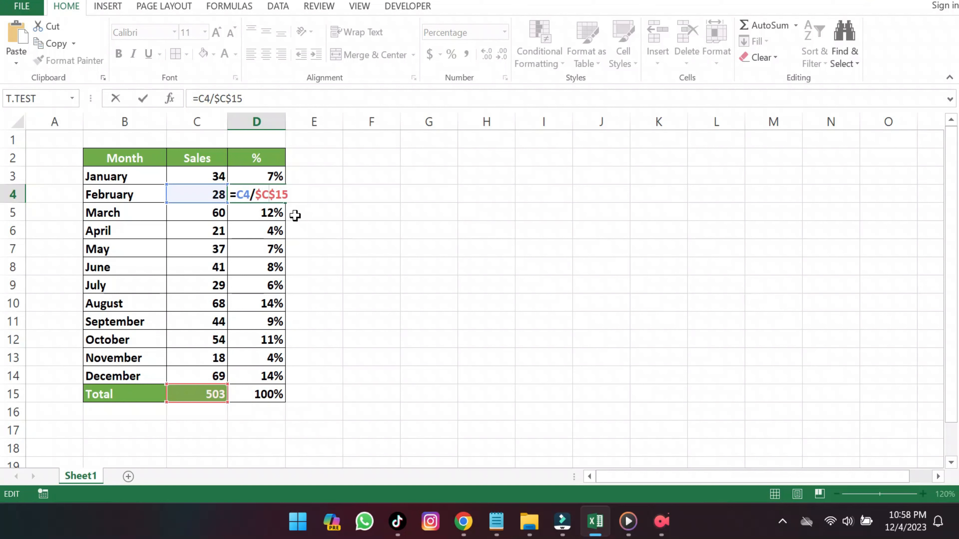
pyautogui.press('Return')
pyautogui.doubleClick(282, 215)
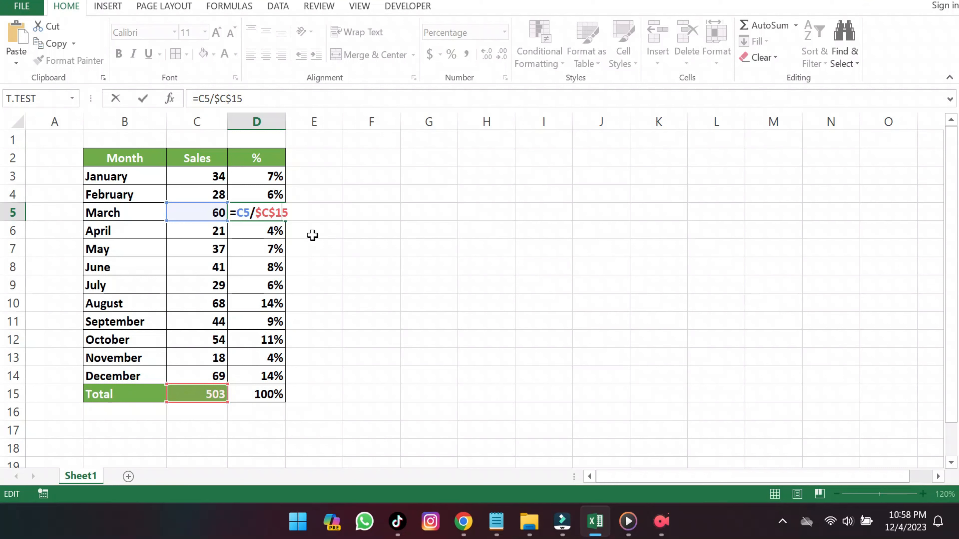
# - Apply the green fill and white font colour to the Total row, B15:D15
pyautogui.click(253, 400)
pyautogui.moveTo(135, 394); pyautogui.dragTo(253, 394)
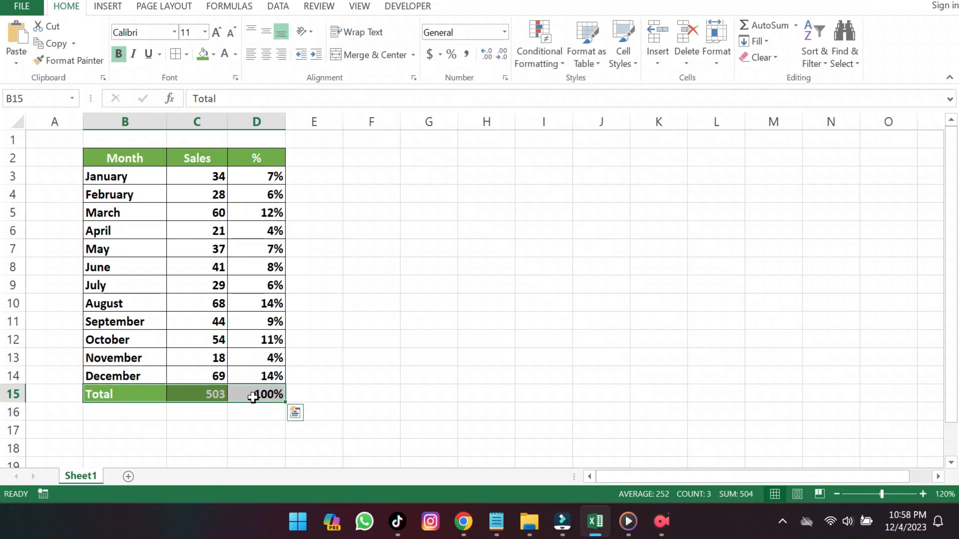
pyautogui.click(207, 55)
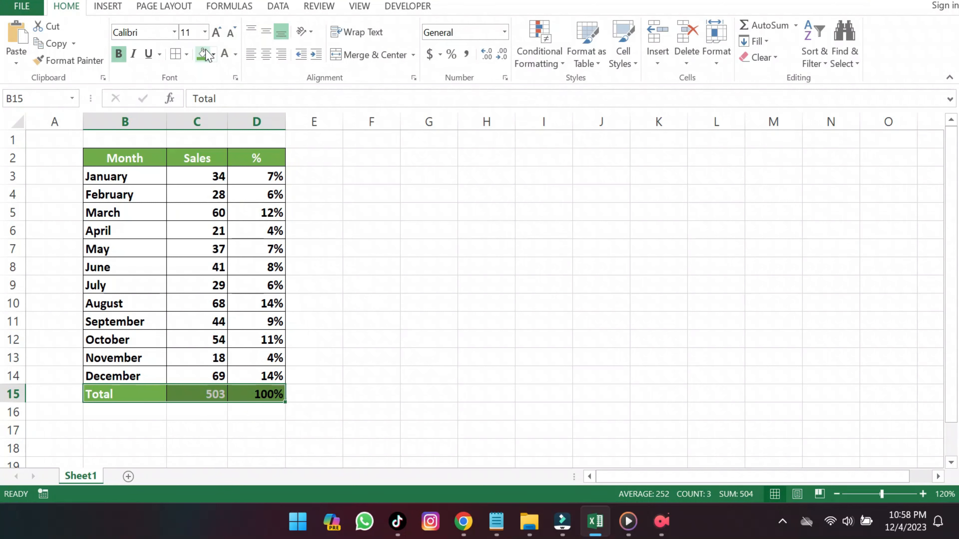
pyautogui.click(224, 56)
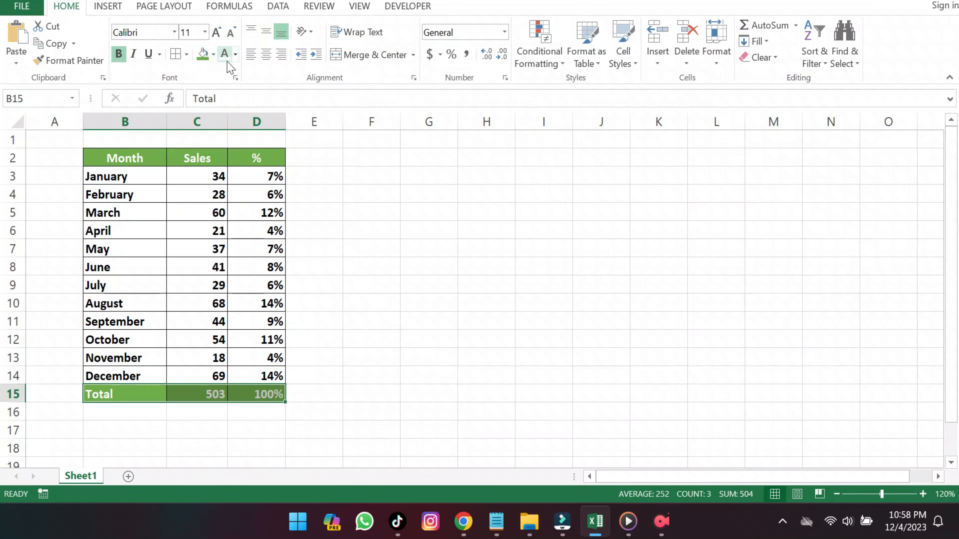
pyautogui.click(277, 157)
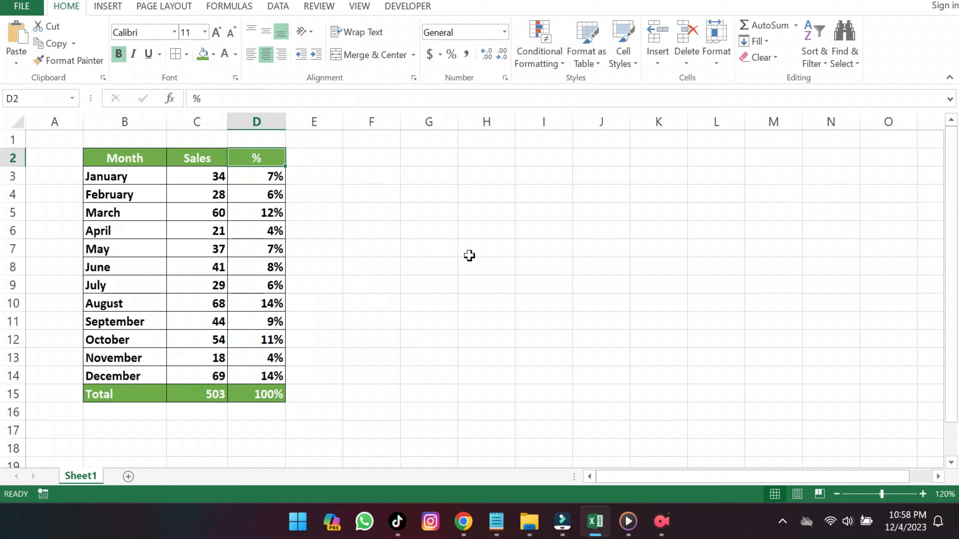